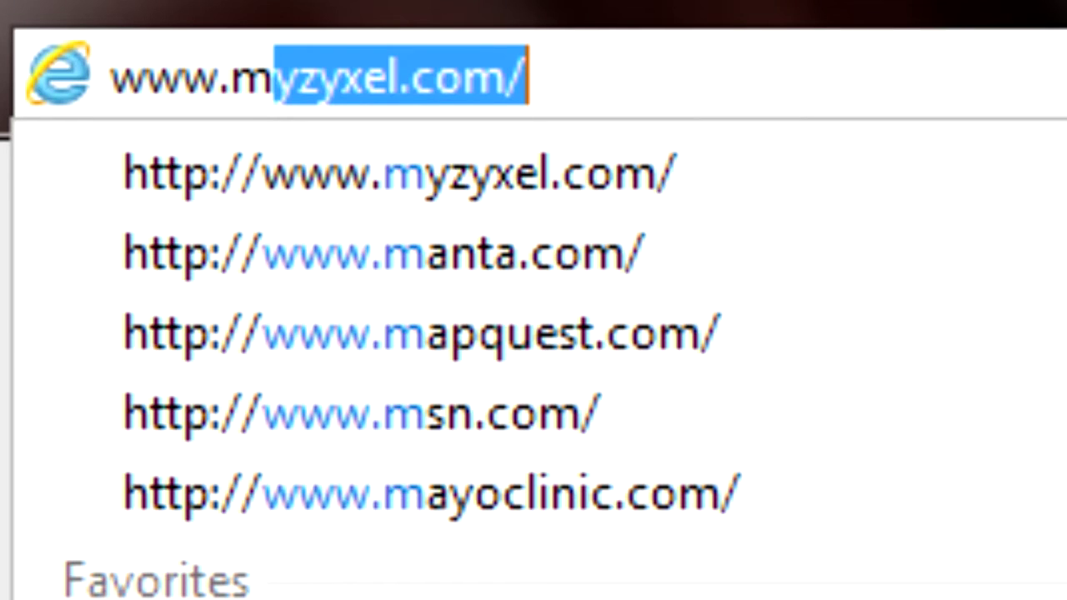
type("yzyxel.com/myzyxel/myZyXEL_com.htm")
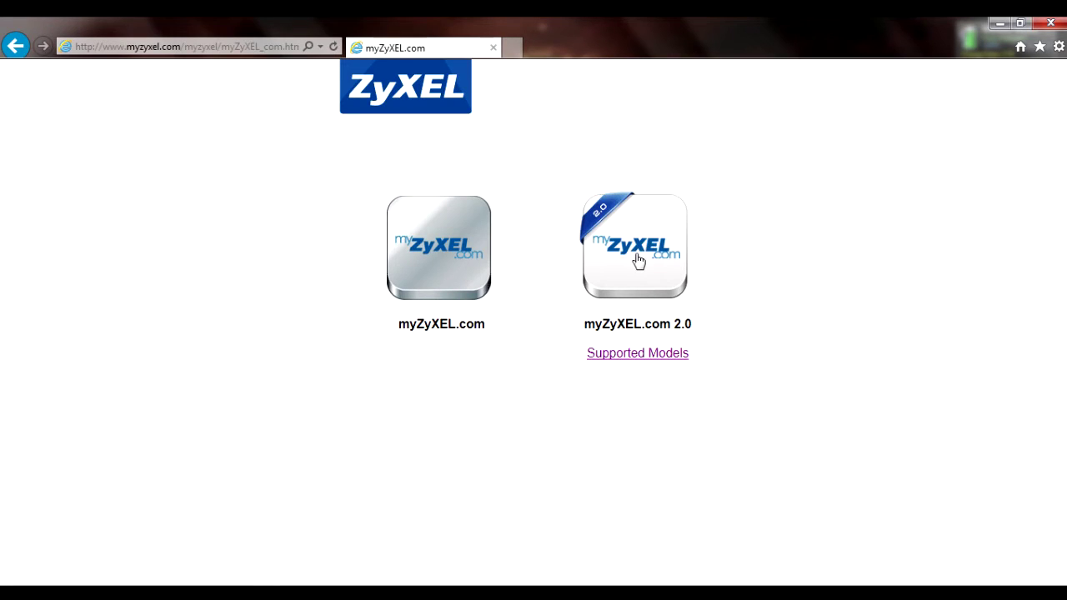
left_click(638, 260)
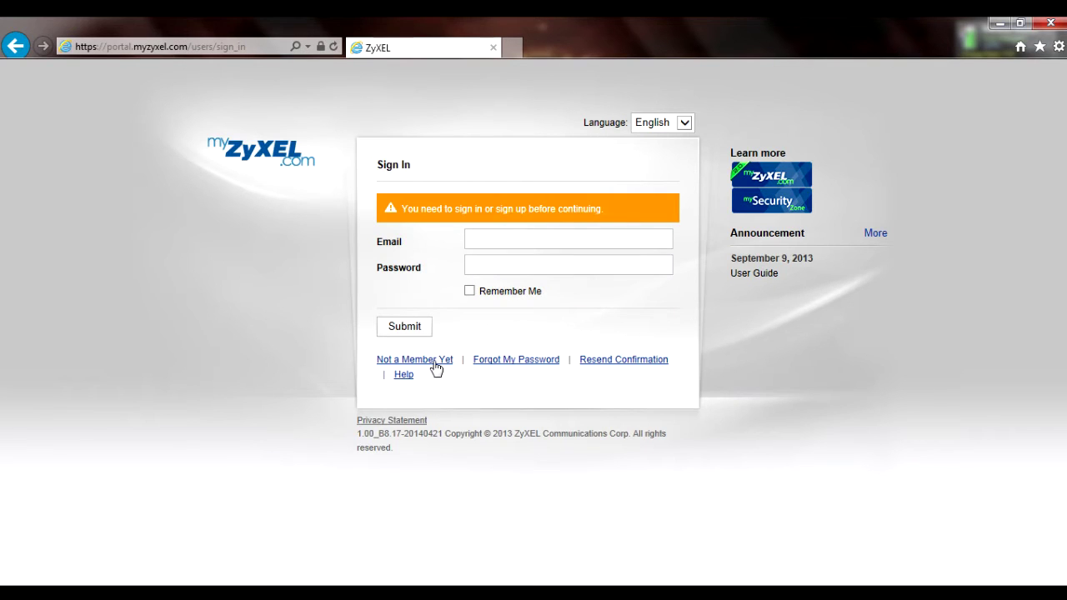
left_click(435, 367)
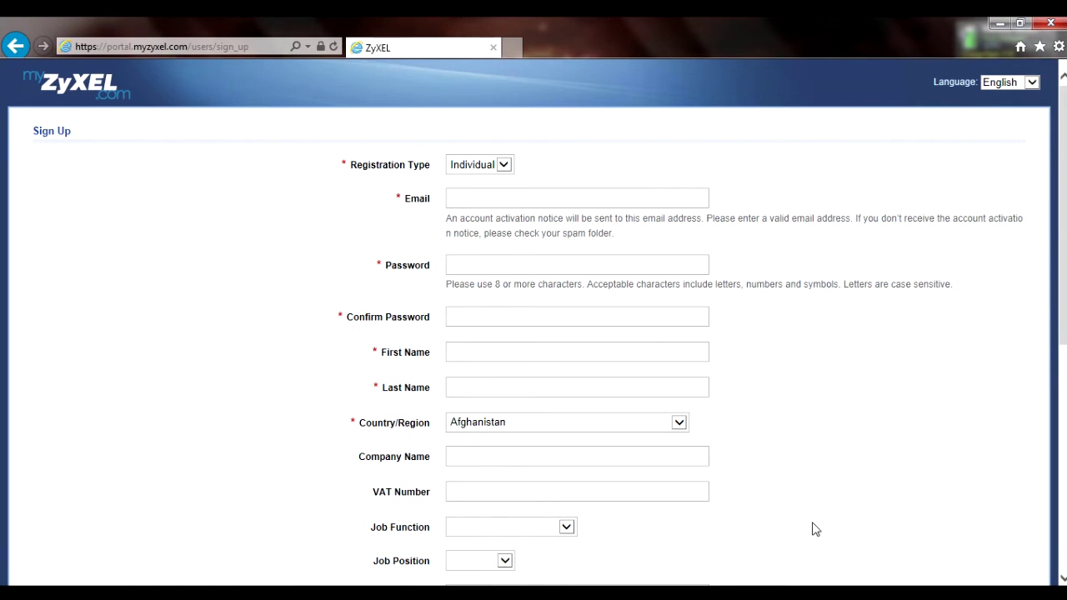
scroll(816, 529, "down", 4)
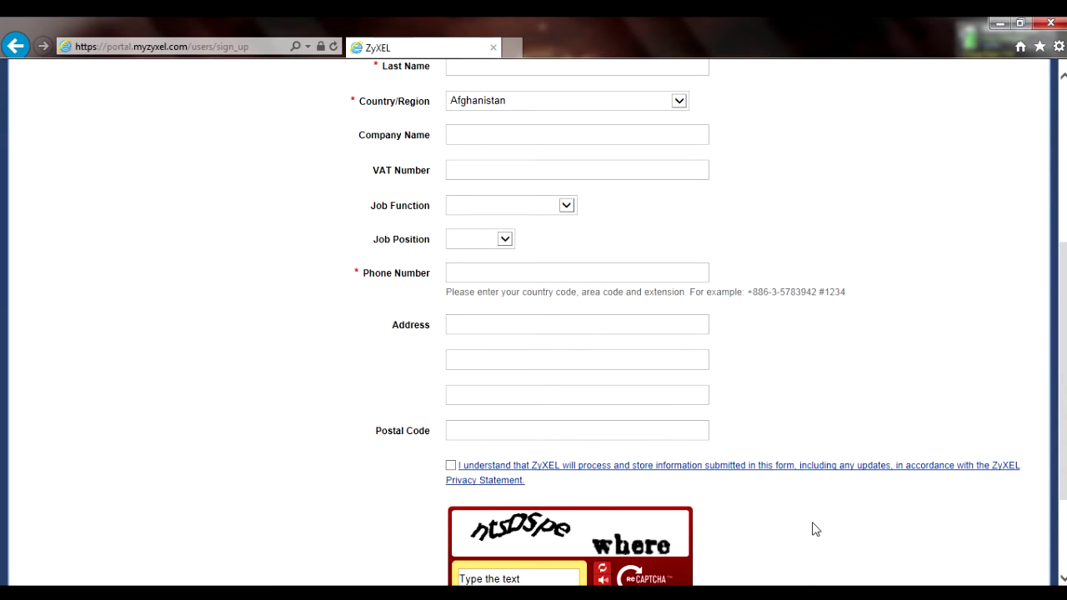
scroll(815, 529, "down", 2)
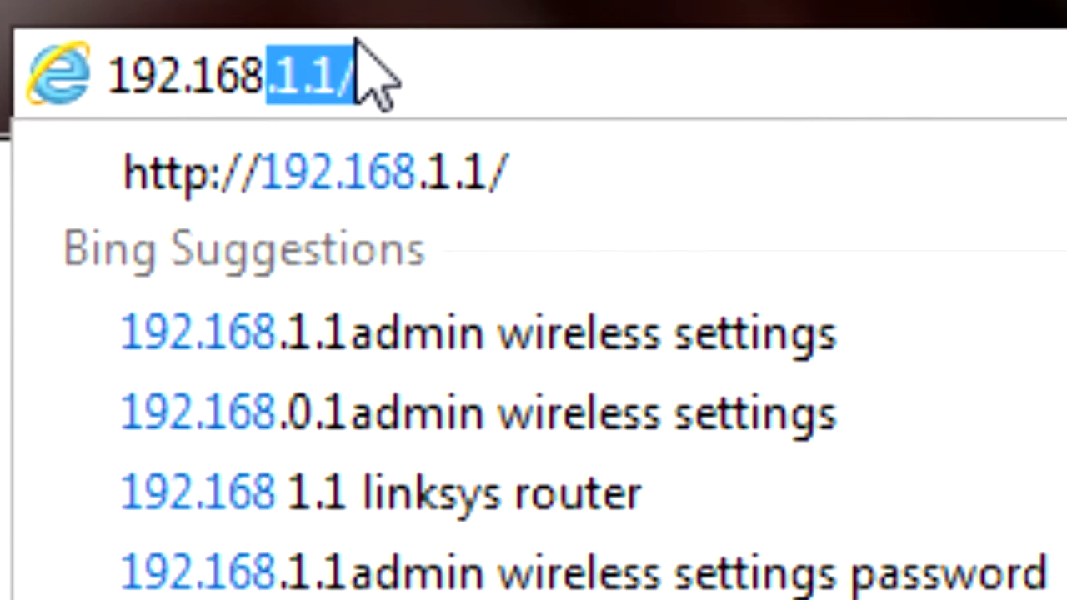
Go to 192.168.1.1 past the certificate warning and log in as admin with the default password.
key("Return")
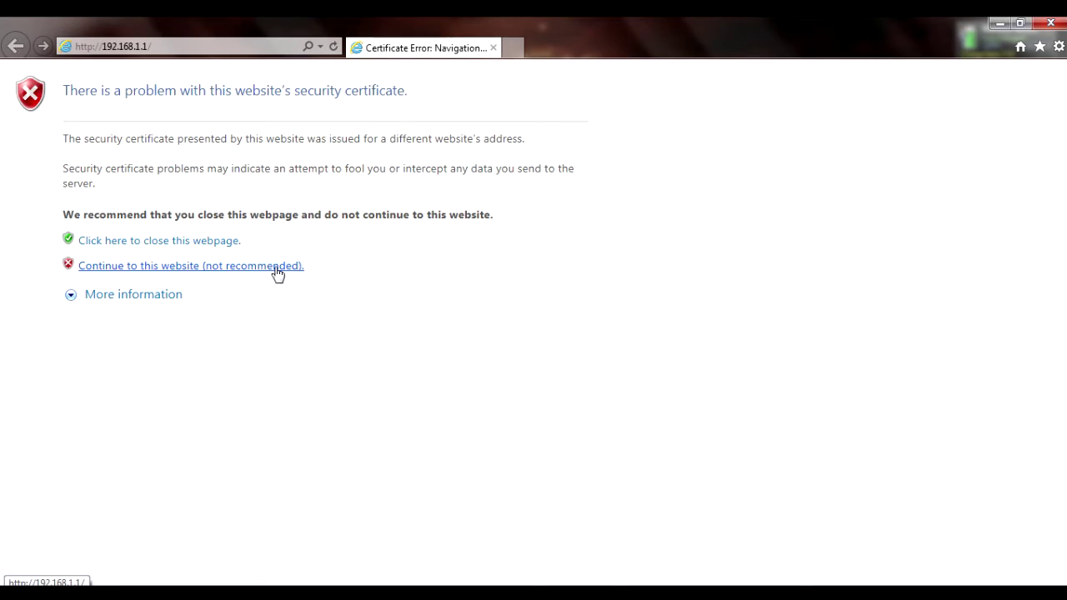
left_click(276, 266)
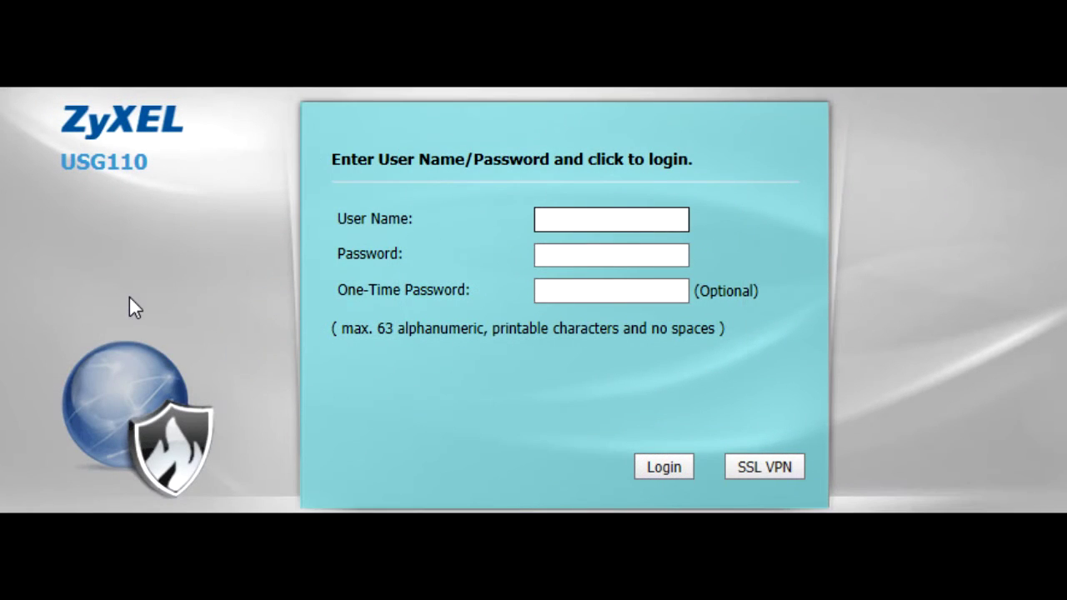
type("admin")
key("Tab")
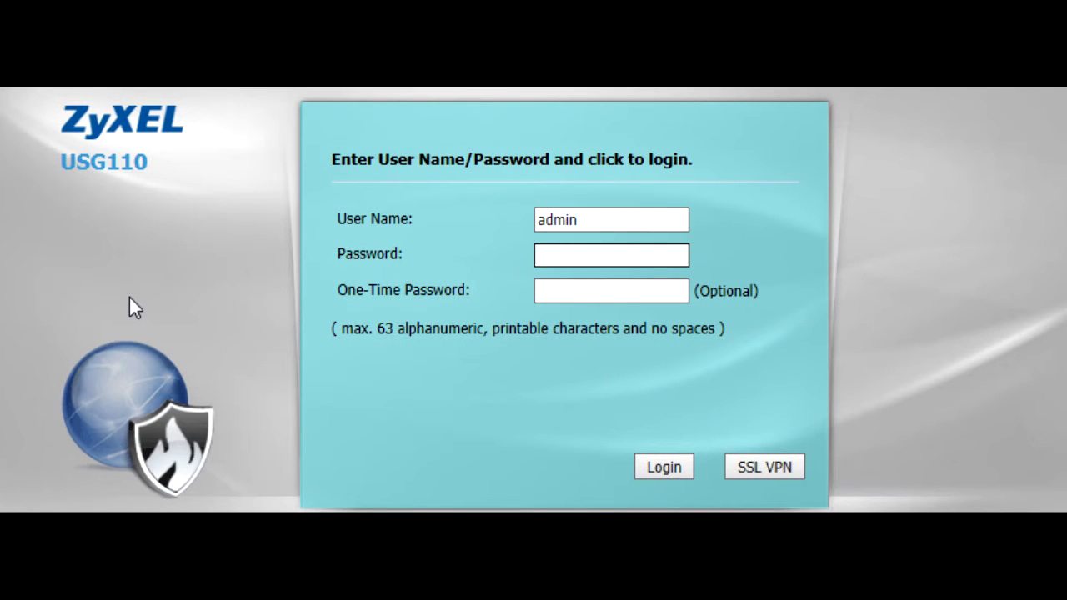
type("1234")
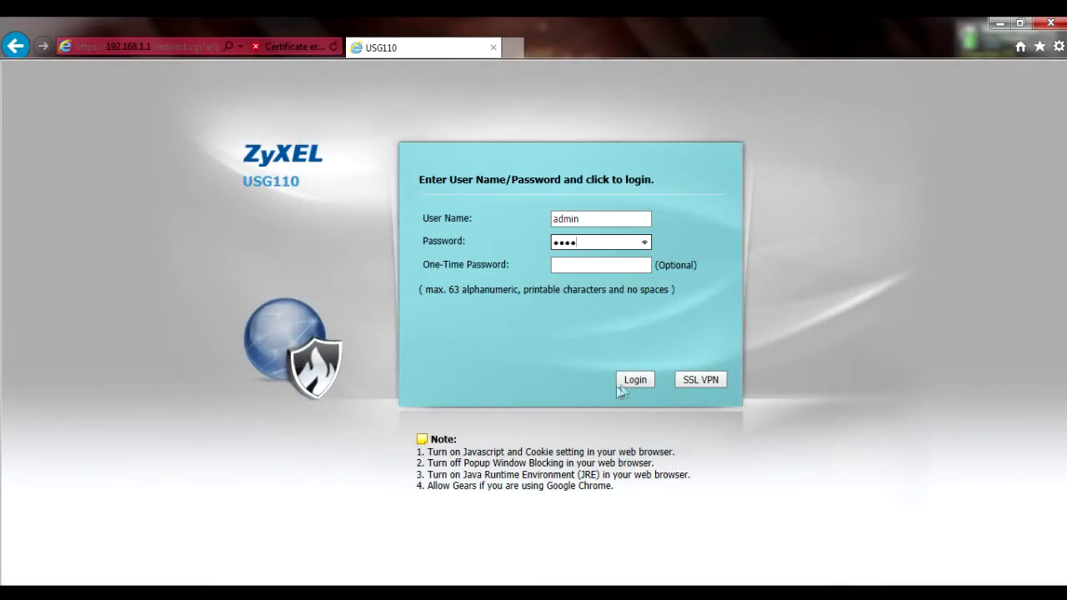
left_click(636, 380)
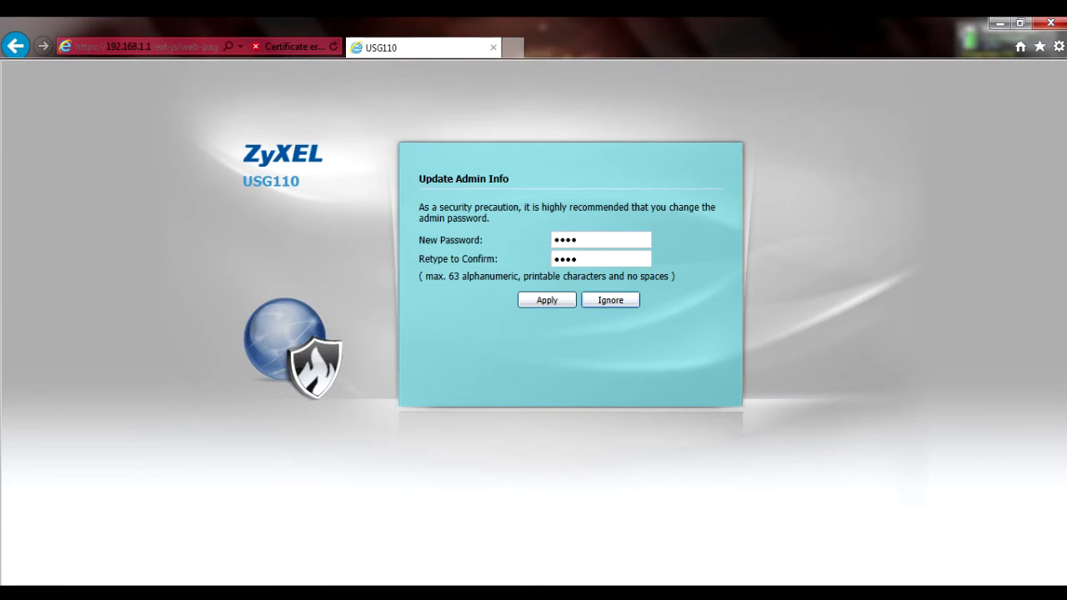
Set a new admin password in Update Admin Info and log in to the Dashboard.
type("********")
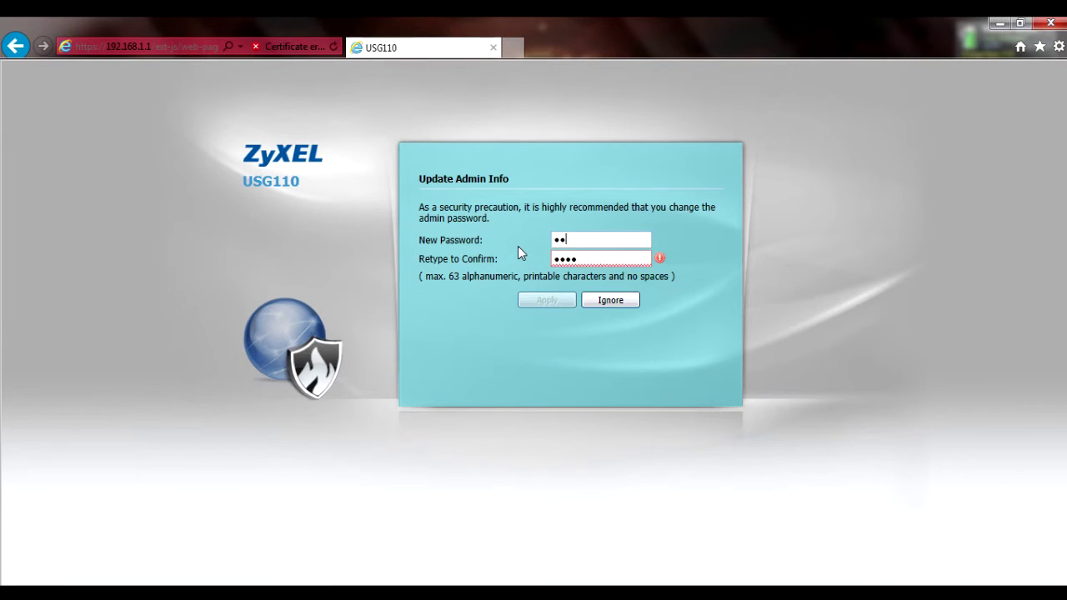
type("***")
key("Return")
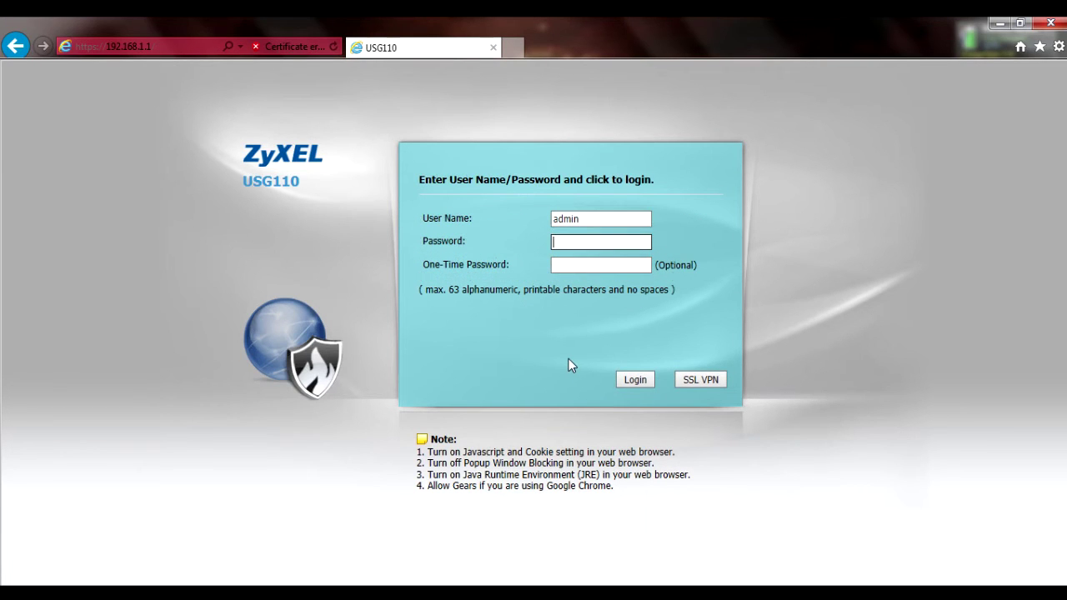
type("***********")
left_click(641, 378)
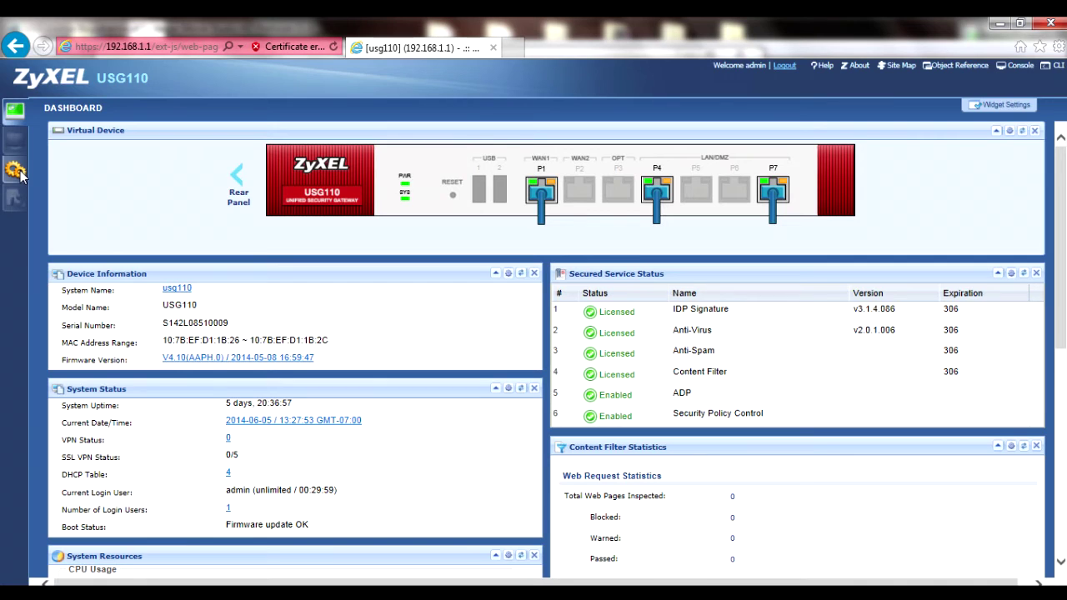
Open Configuration > Licensing > Registration and follow its link to the myZyXEL.com portal.
left_click(15, 170)
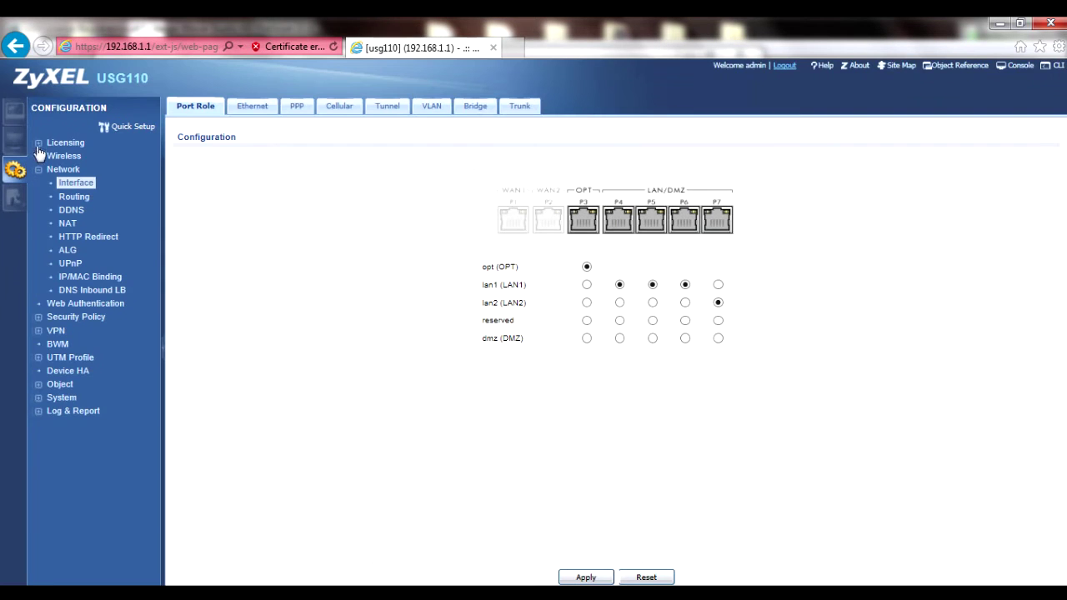
left_click(38, 143)
left_click(85, 159)
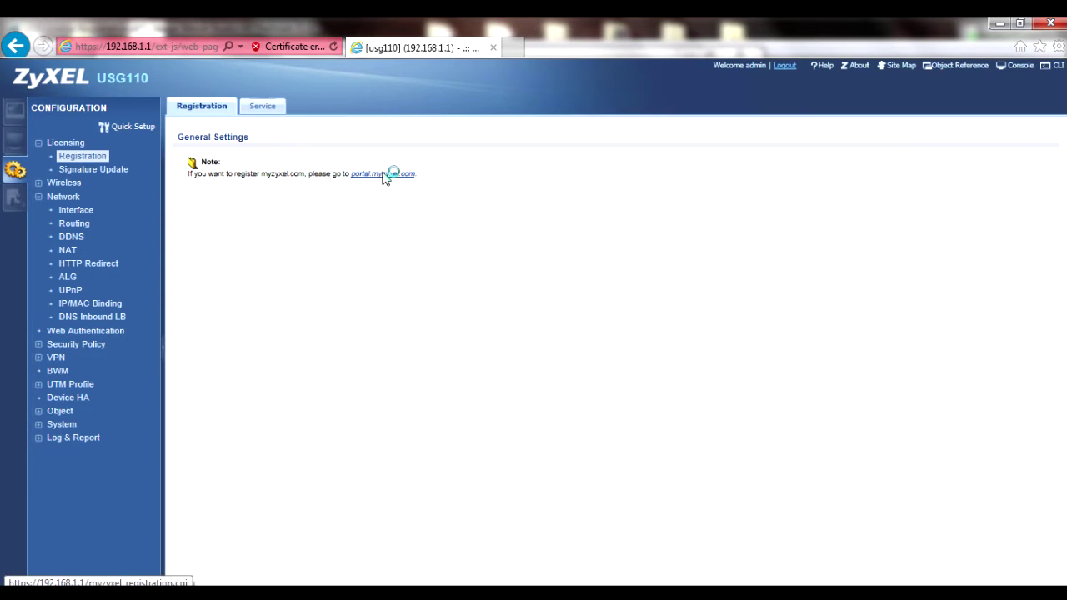
left_click(385, 174)
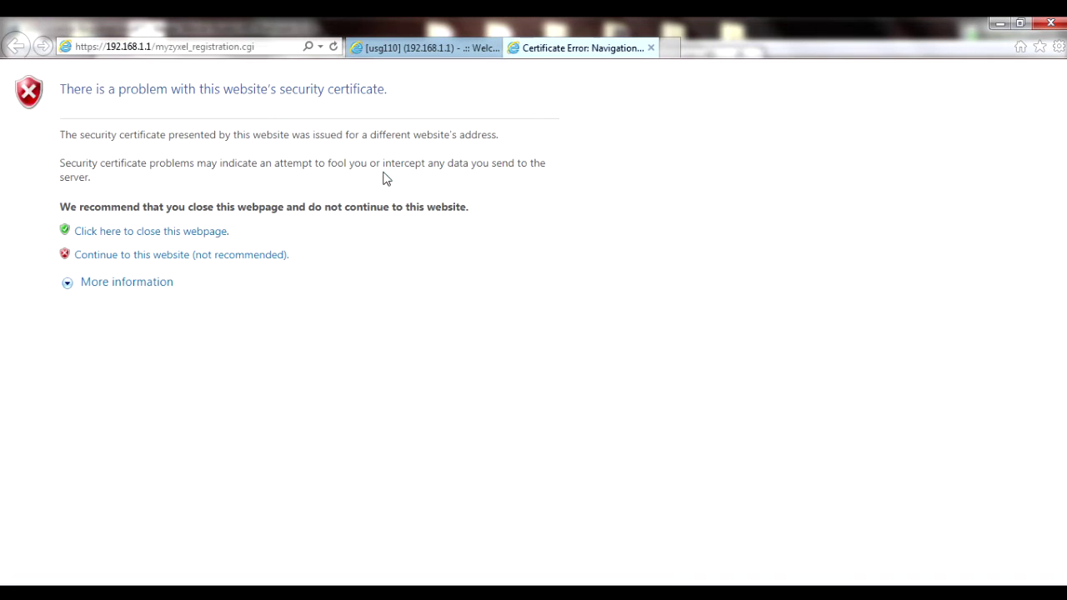
Sign in to myZyXEL.com with the account email and password, then enter device name 'Lab USG 300'.
left_click(230, 259)
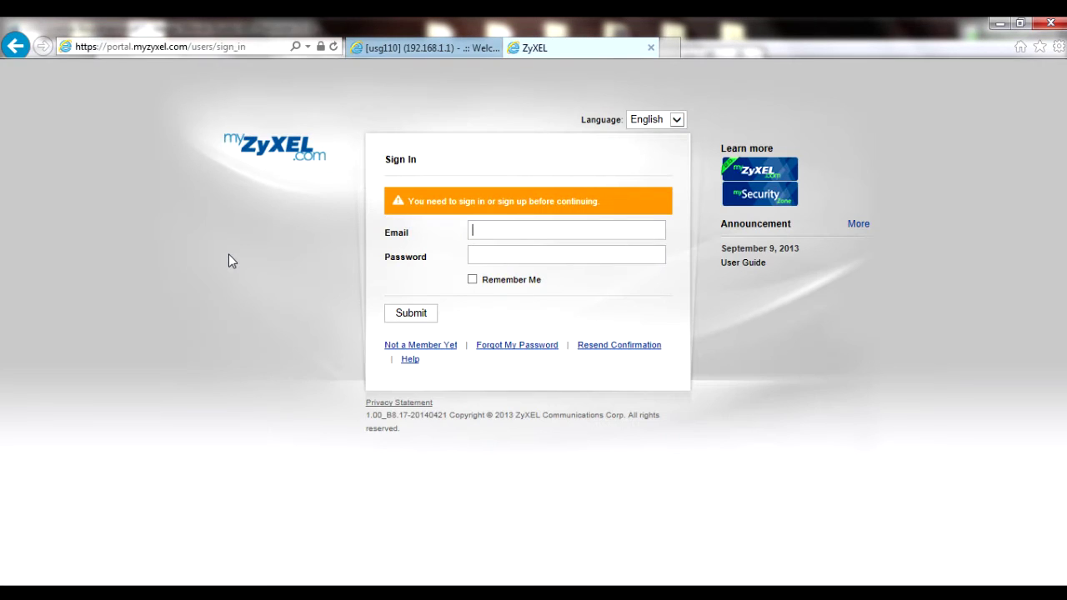
key("Tab")
type("xxxxxxxxxxx")
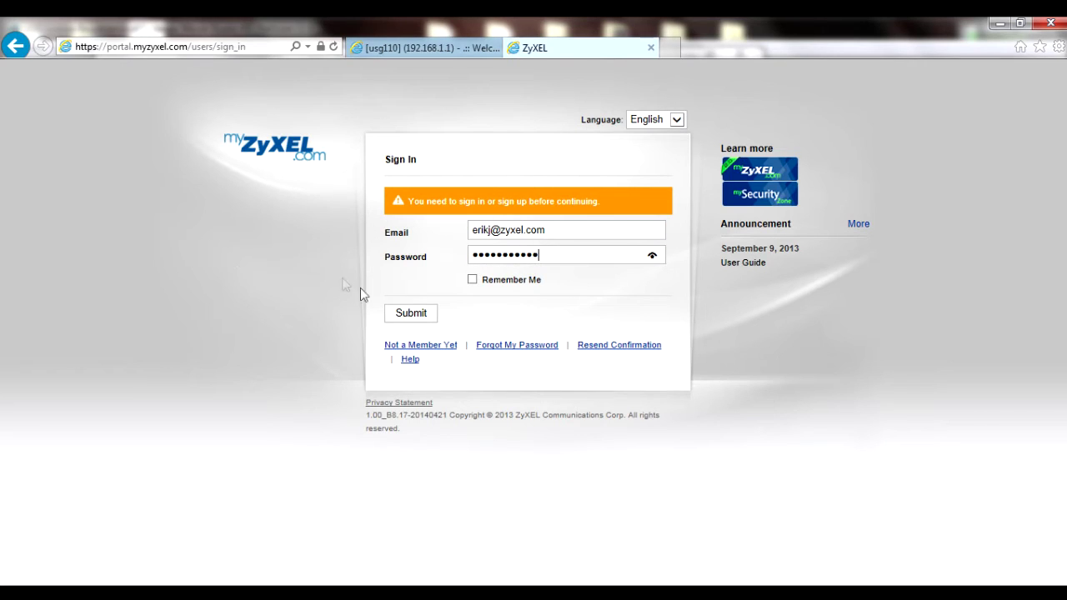
left_click(398, 310)
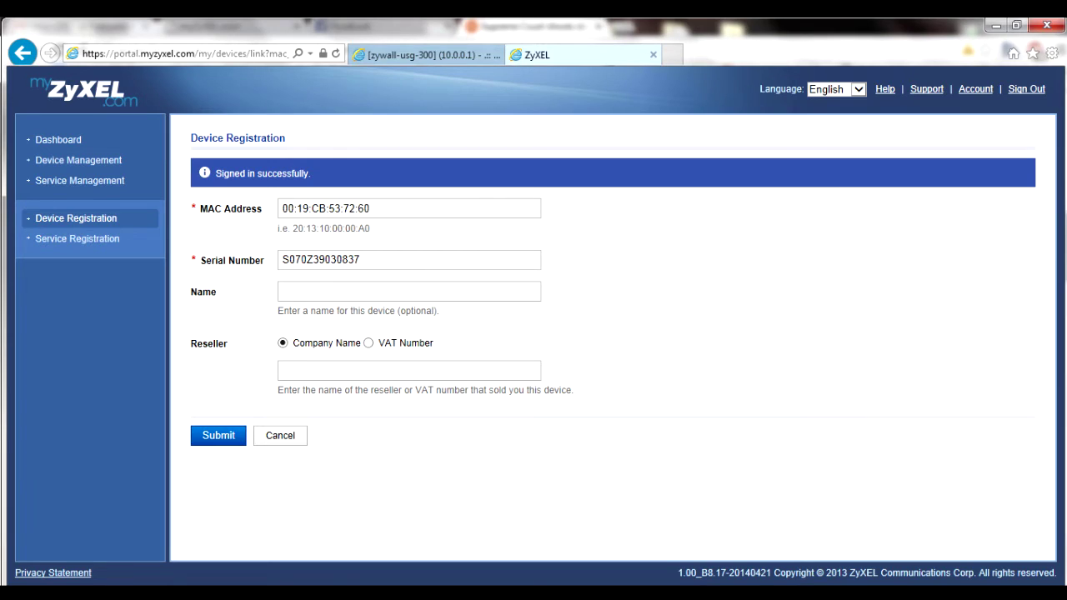
type("Lab USG 300")
Set reseller company name 'ZyXEL Comm., Inc. USA' and submit the device registration.
left_click(308, 371)
type("Z")
type("yXEL Comm")
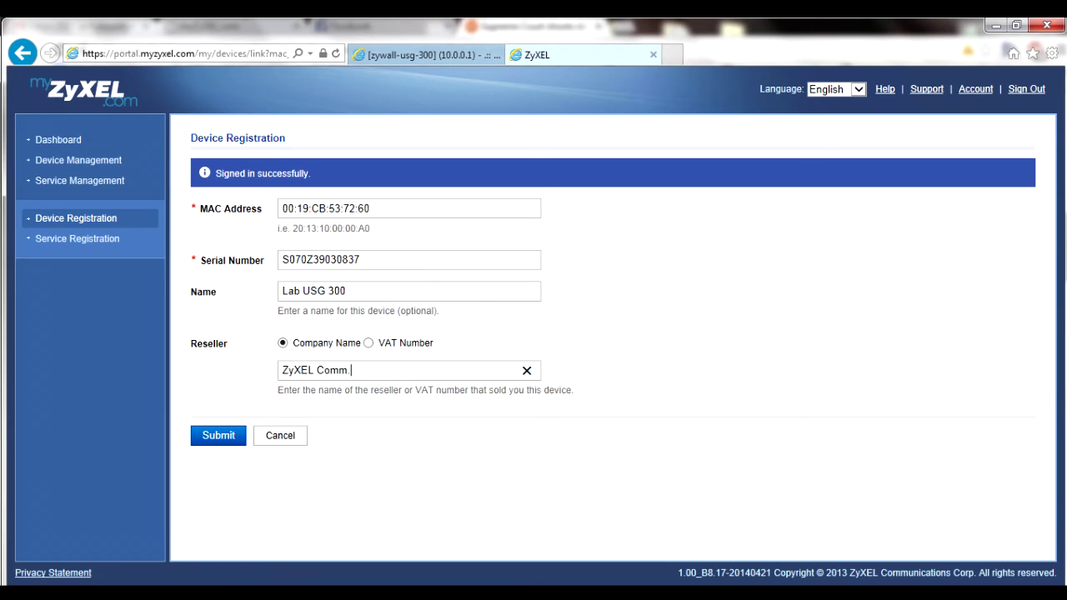
type("., Inc. USA")
left_click(219, 435)
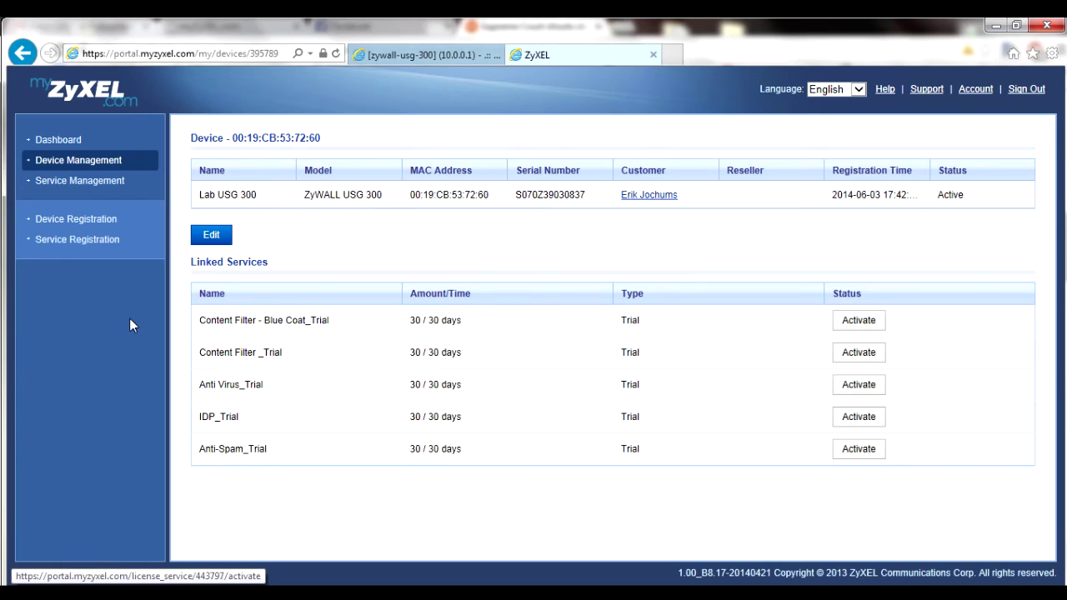
left_click(93, 240)
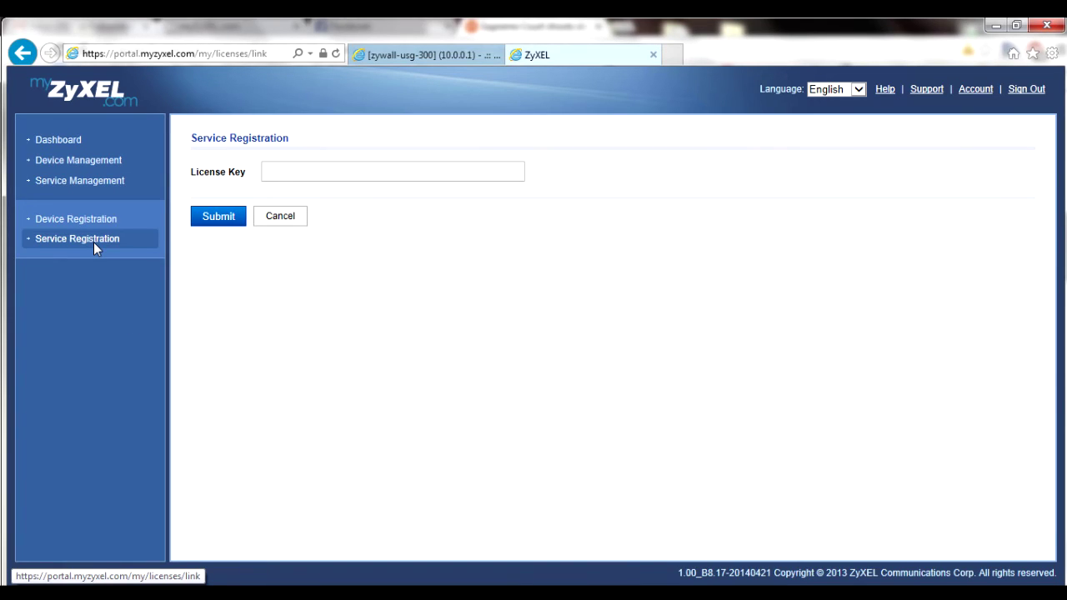
Select the License Key field in the Service Registration form.
left_click(266, 172)
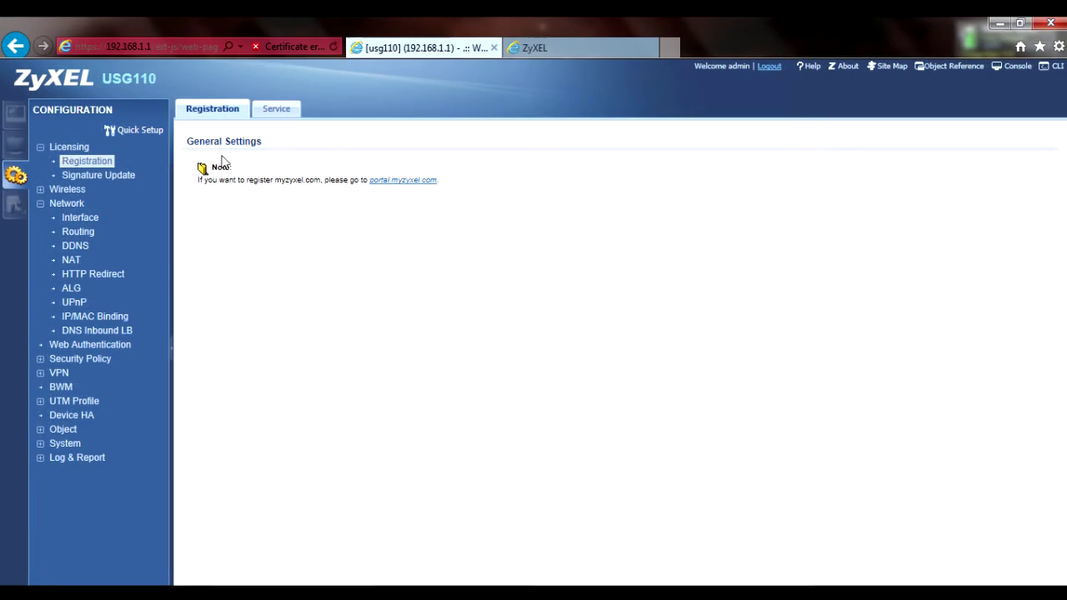
View the Service license status and run a Service License Refresh.
left_click(262, 109)
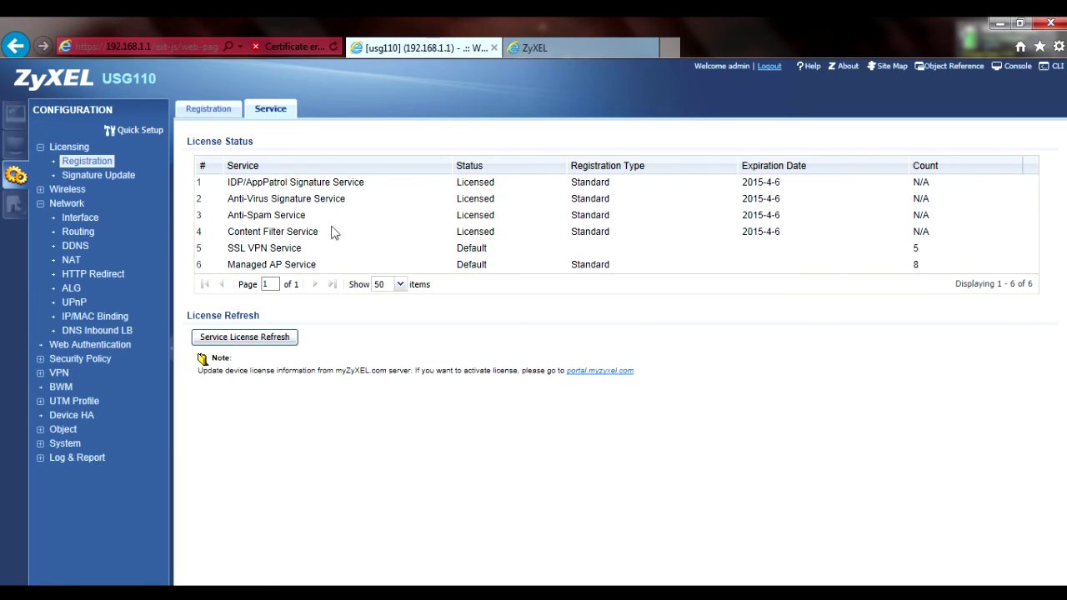
left_click(291, 344)
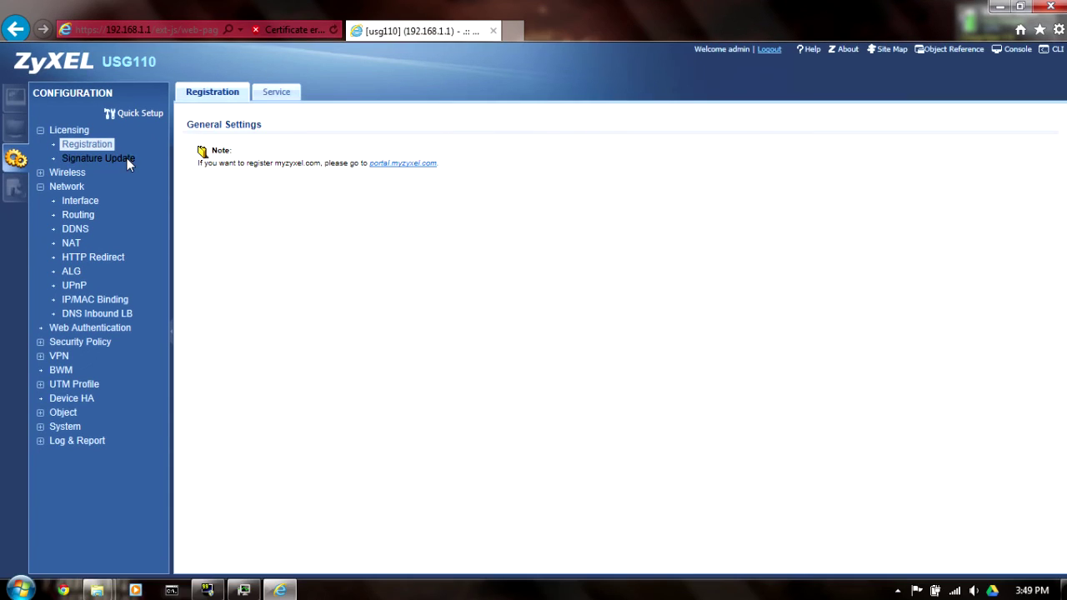
Update the Anti-Virus signatures, already latest at 2.0.1.005, then start the IDP/AppPatrol signature update.
left_click(130, 176)
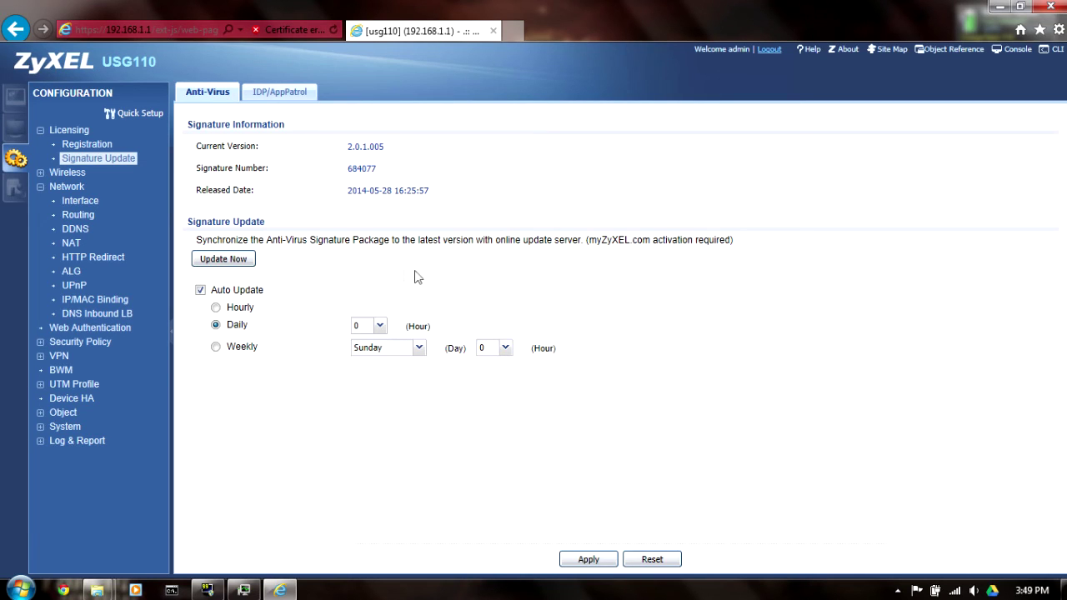
left_click(244, 263)
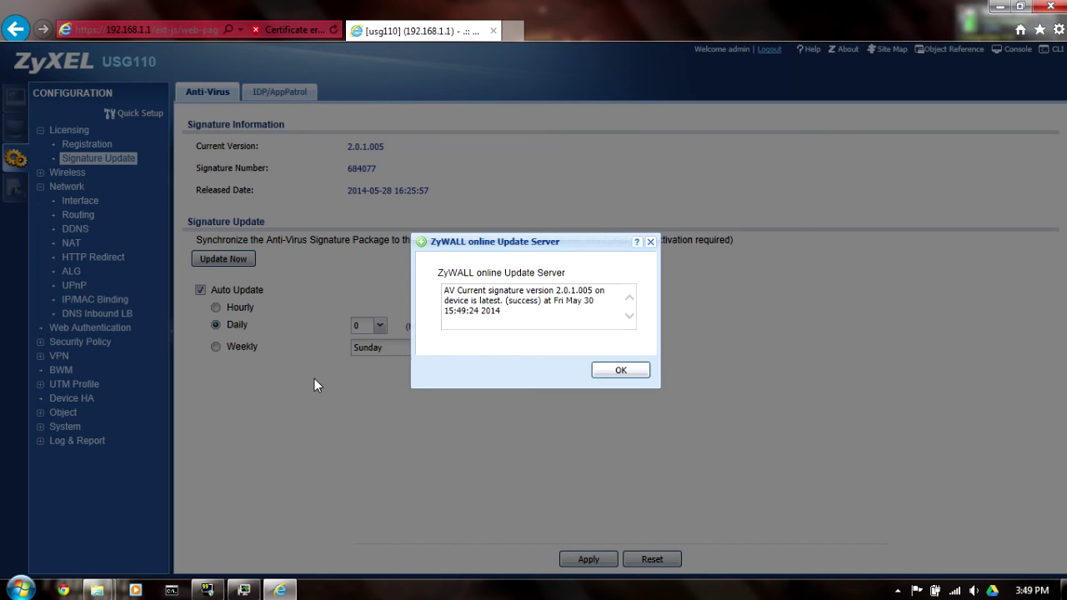
left_click(621, 371)
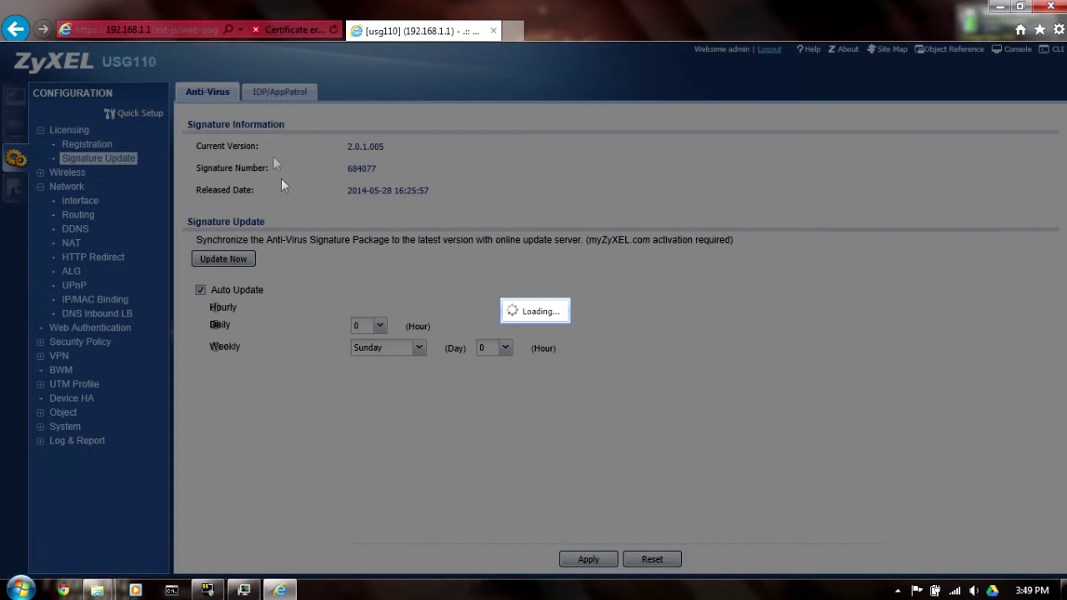
left_click(289, 98)
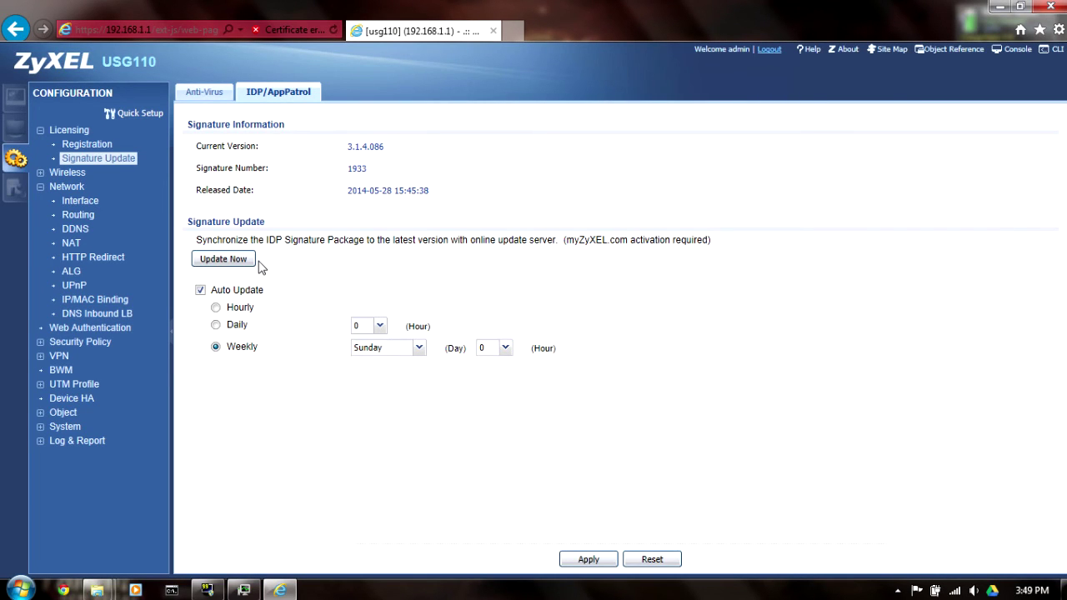
left_click(224, 260)
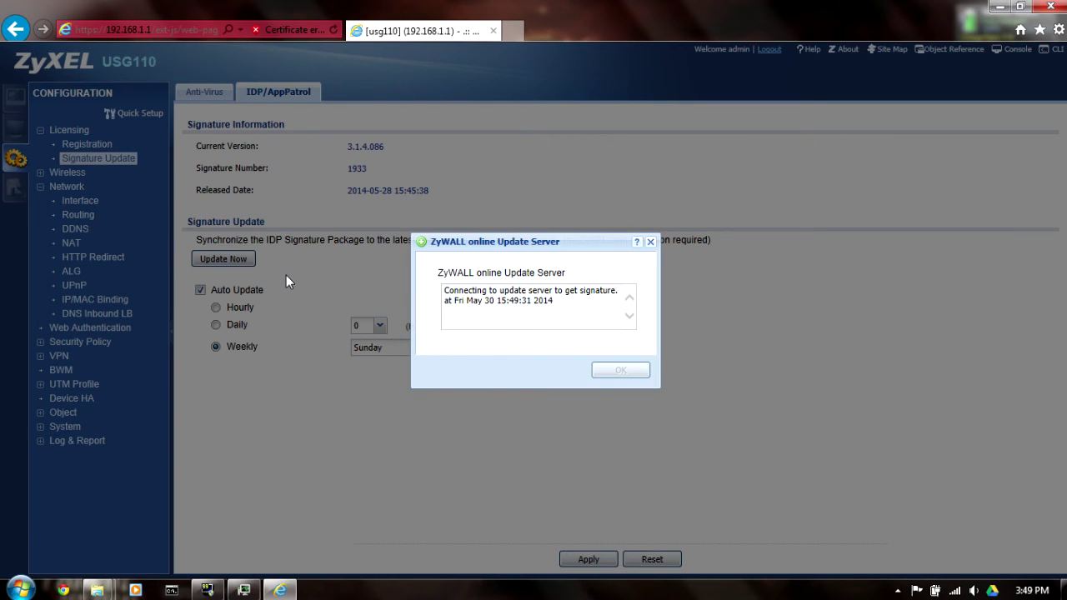